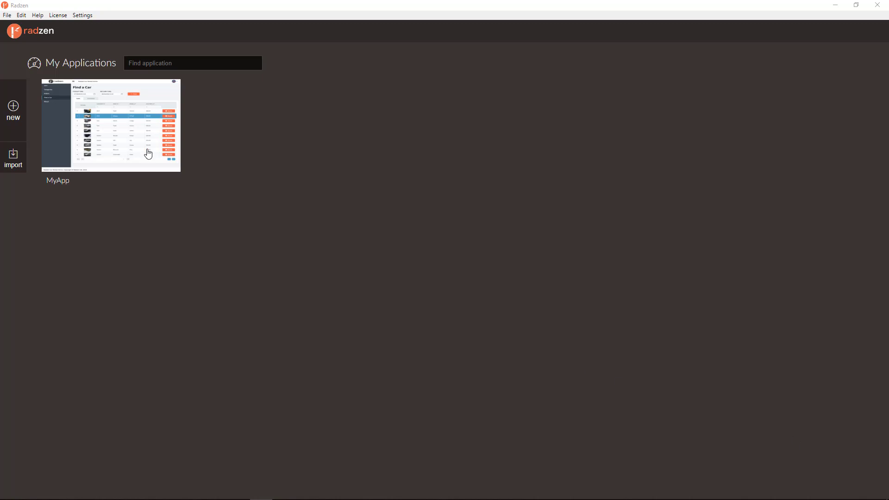
Open the MyApp project from the My Applications screen
click(146, 151)
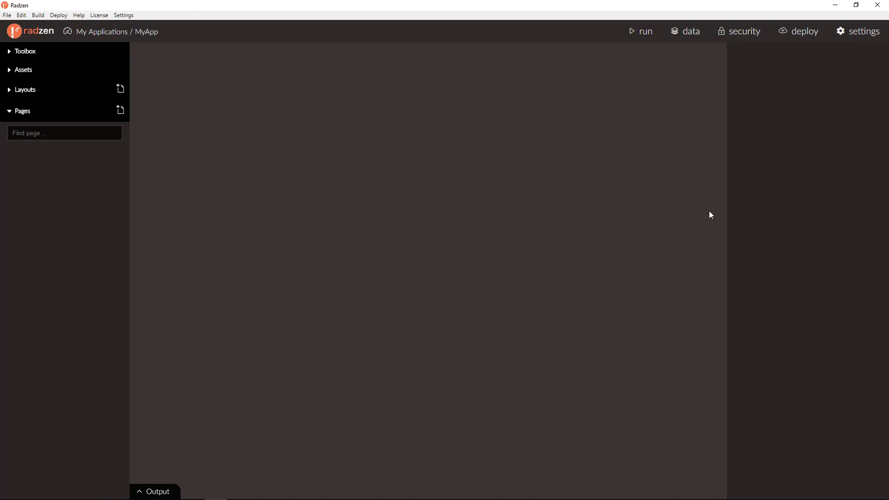
Review the Northwind SQL Server data source without changes, then return to the designer
click(695, 31)
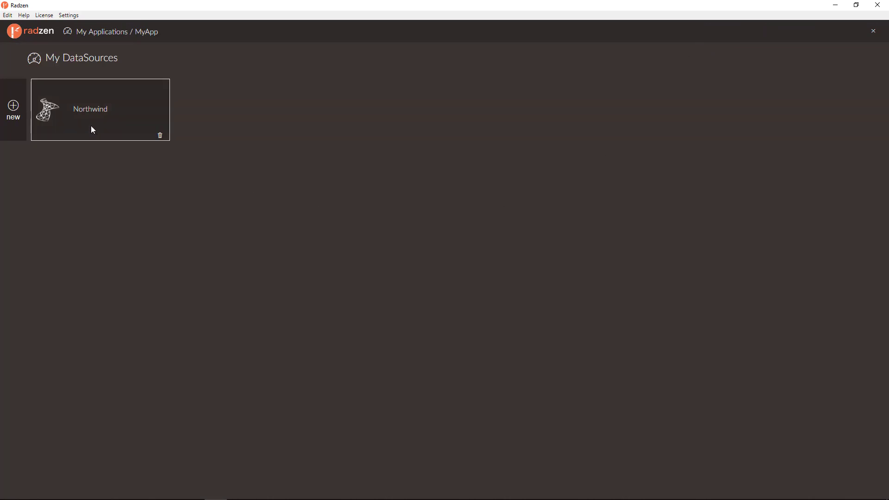
click(91, 126)
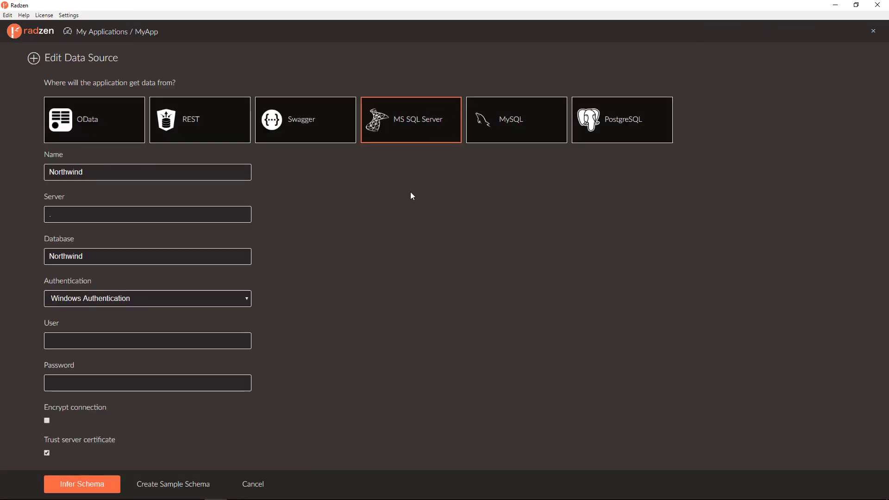
click(253, 484)
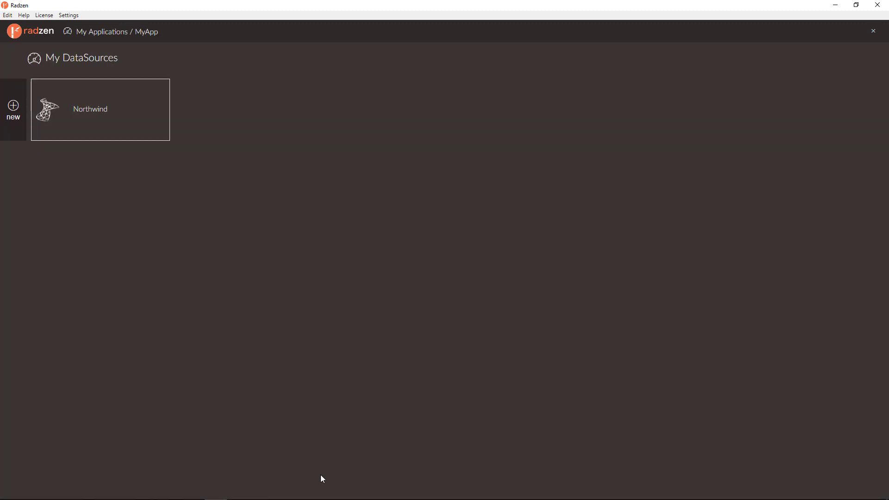
click(873, 31)
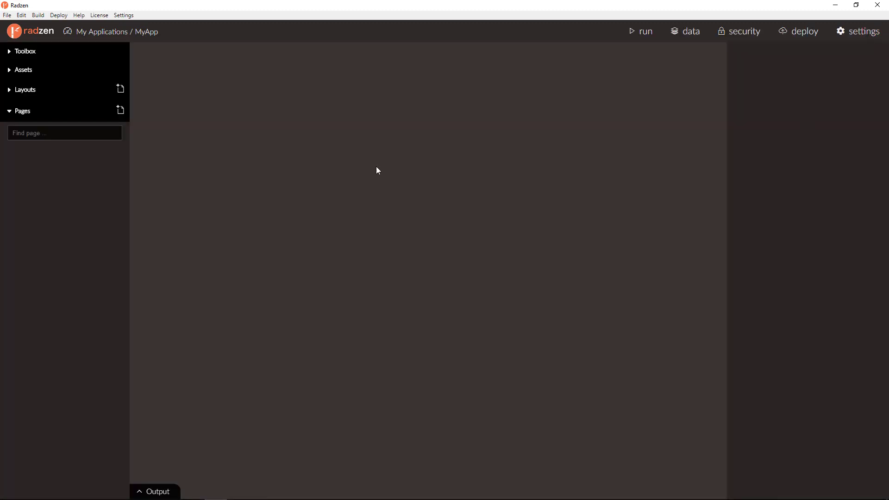
Generate CRUD pages from the Order table, including OrderDetails, Customer and Employee data
click(120, 111)
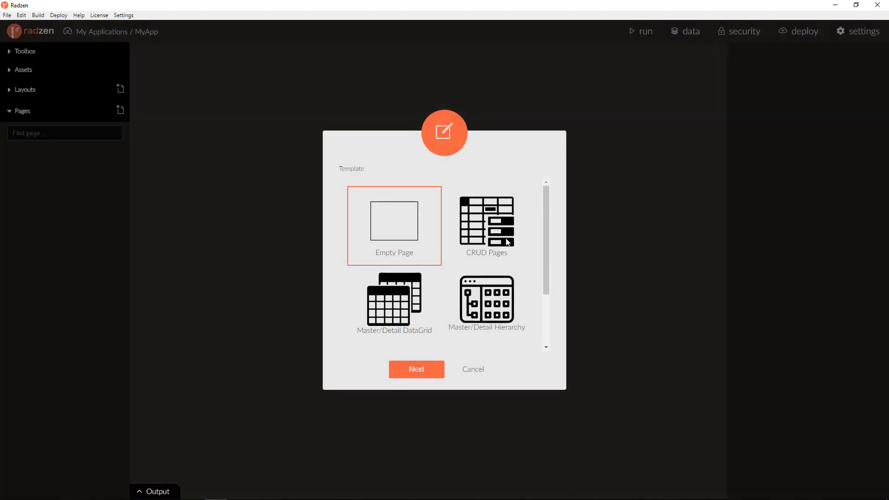
click(508, 242)
click(427, 372)
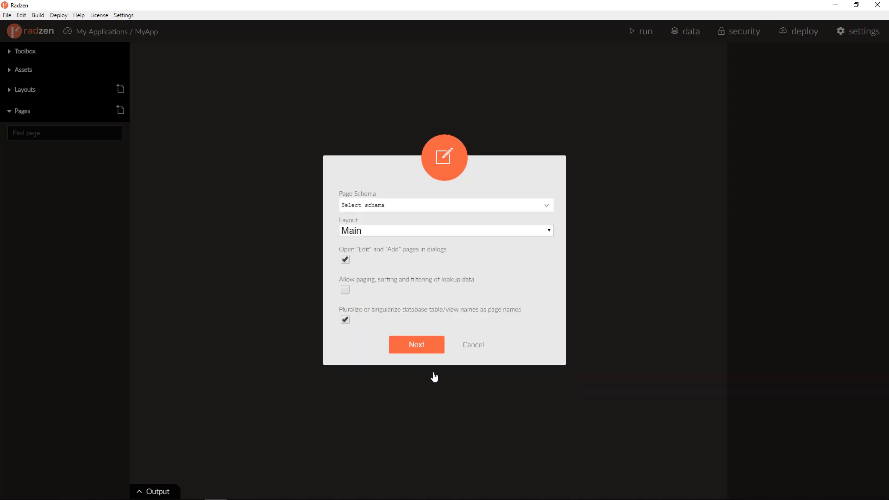
click(427, 205)
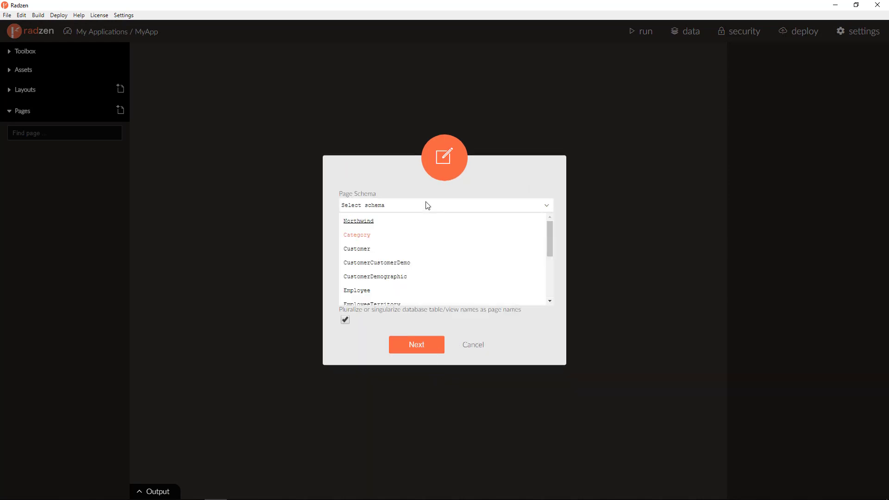
text(order)
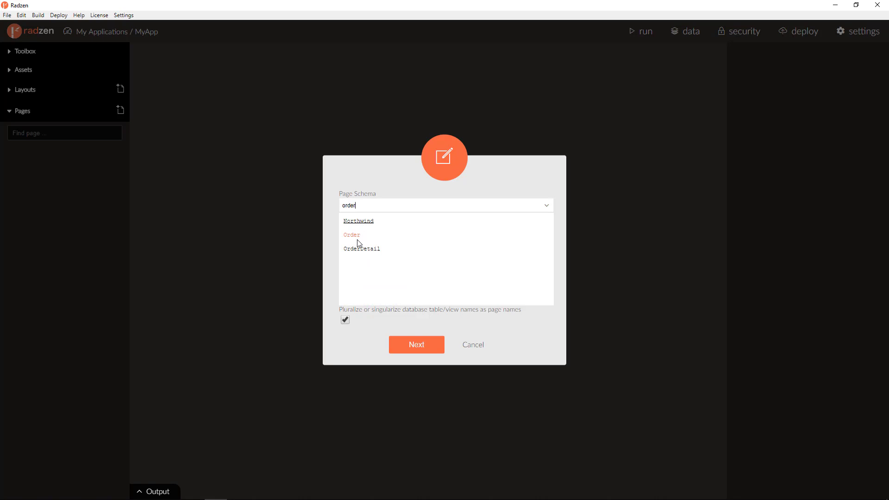
click(358, 239)
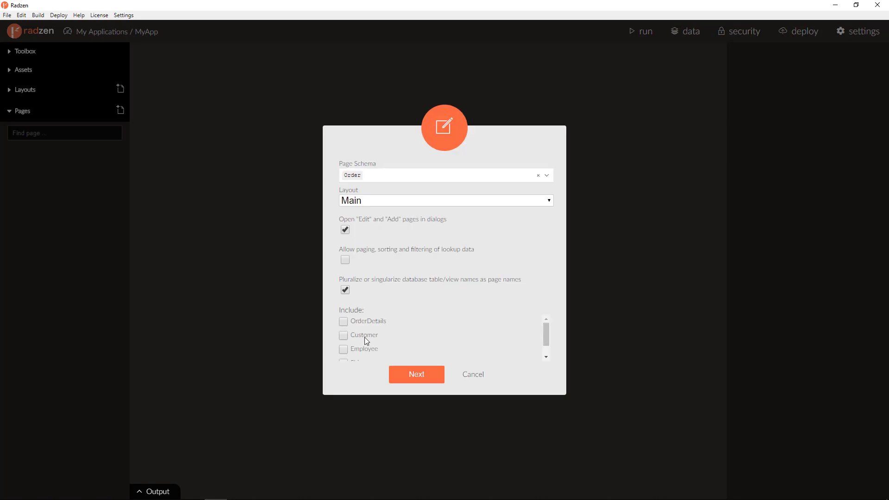
click(344, 322)
click(343, 349)
scroll(384, 343, down, 1)
scroll(385, 340, down, 1)
click(442, 375)
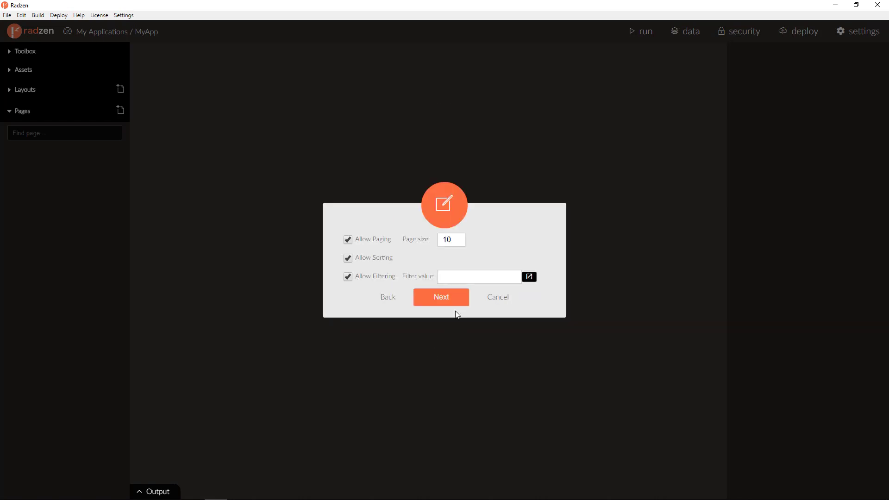
click(448, 300)
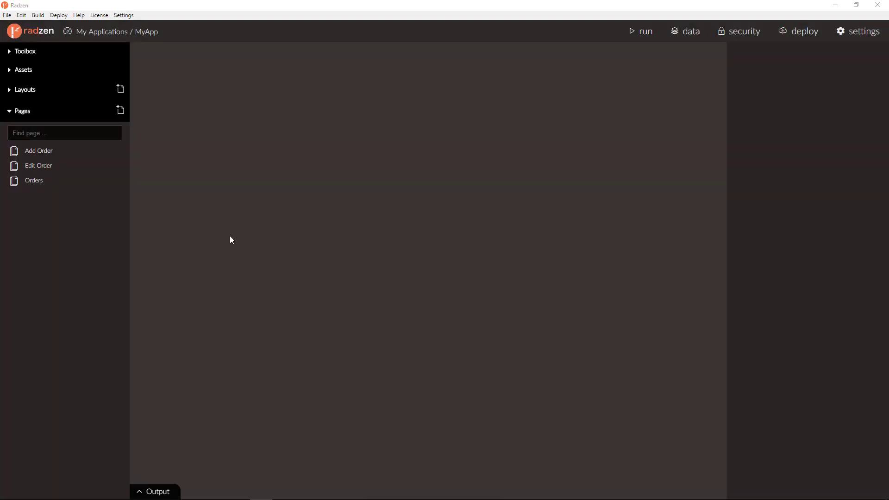
View the generated Orders, Edit Order and Add Order pages in turn in the designer
click(34, 180)
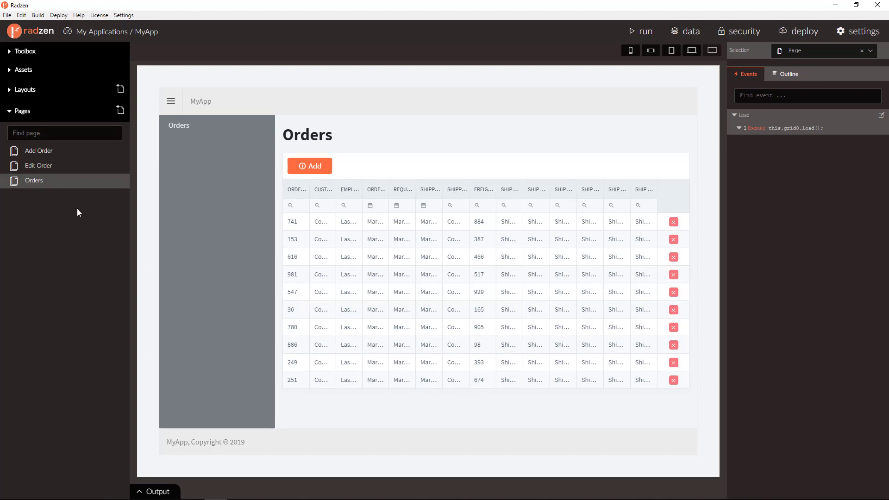
click(46, 166)
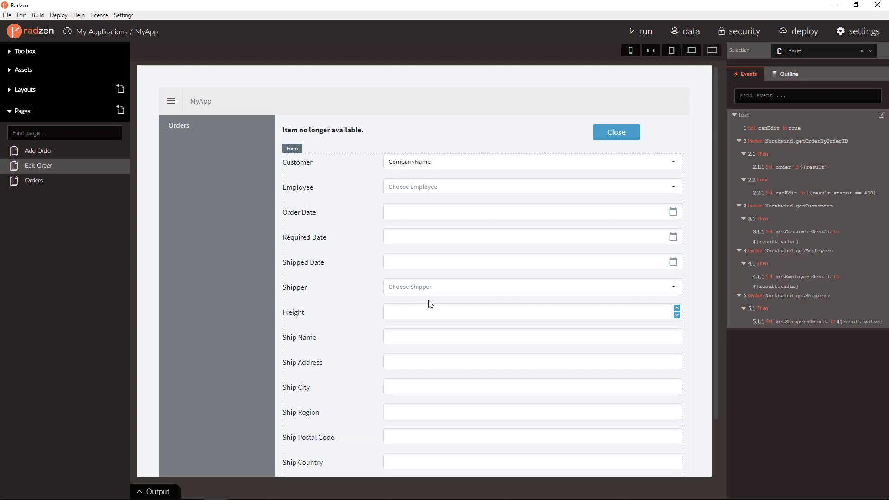
click(40, 150)
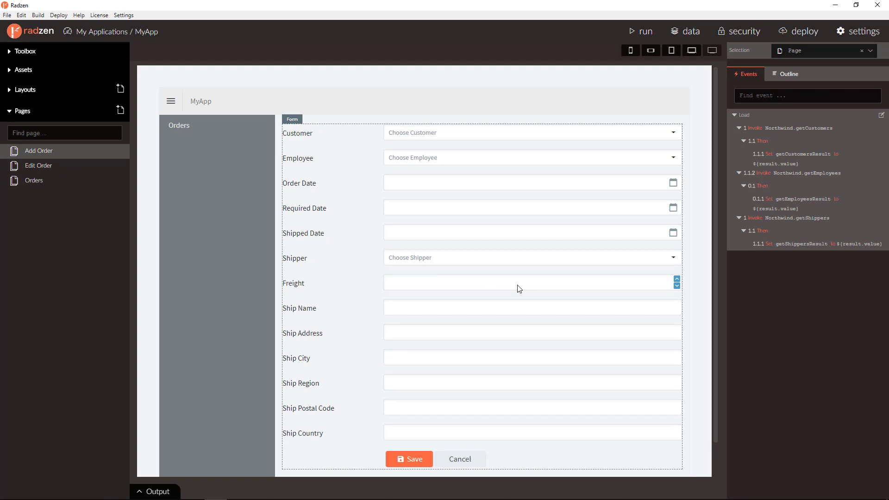
click(432, 352)
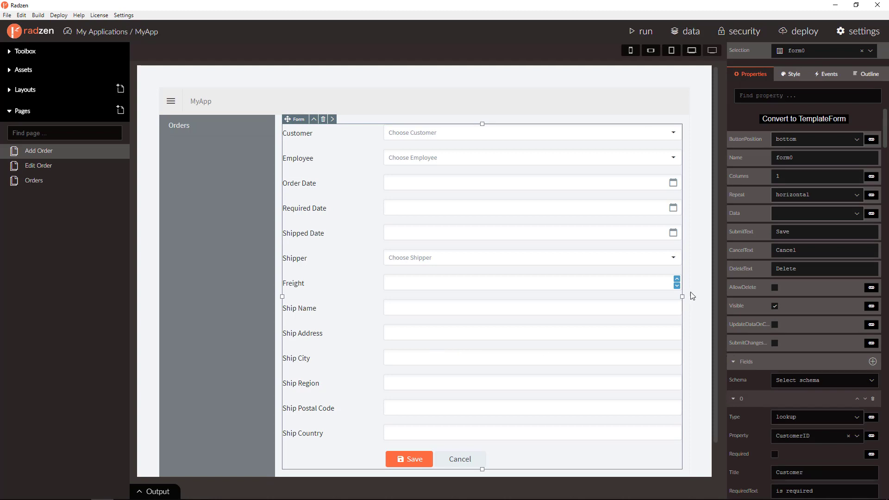
scroll(826, 289, down, 2)
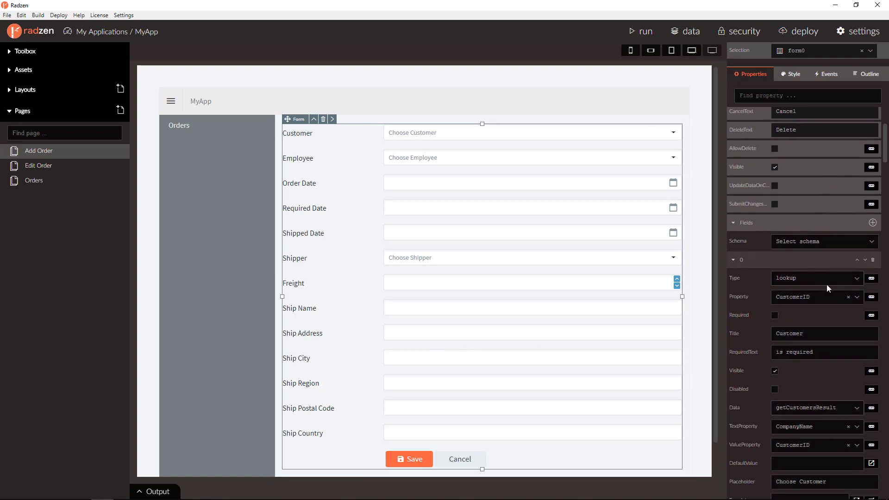
scroll(827, 284, down, 2)
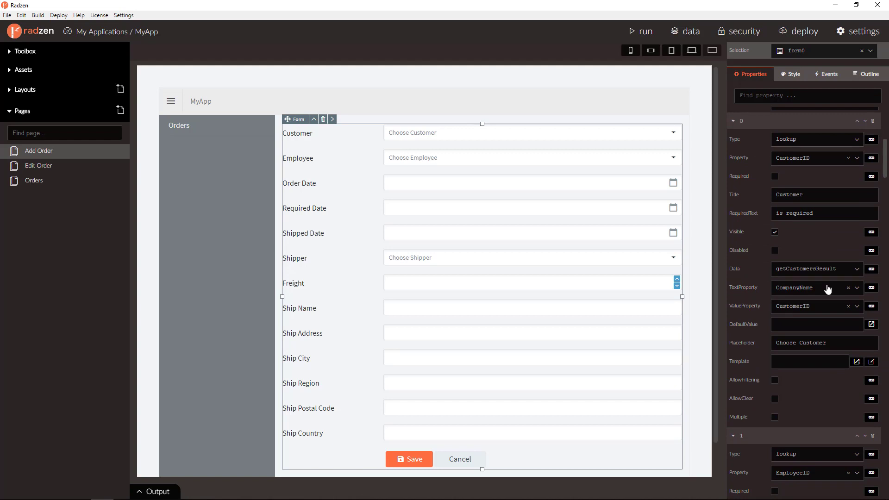
scroll(827, 287, down, 2)
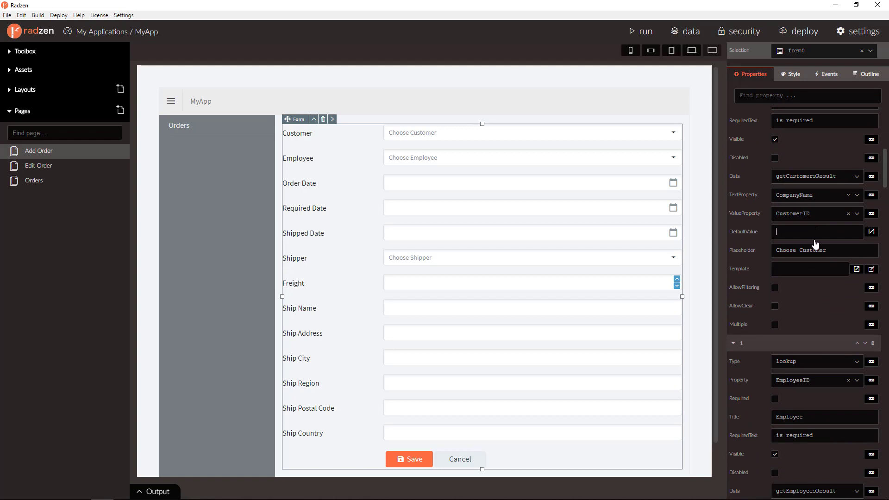
scroll(816, 243, up, 3)
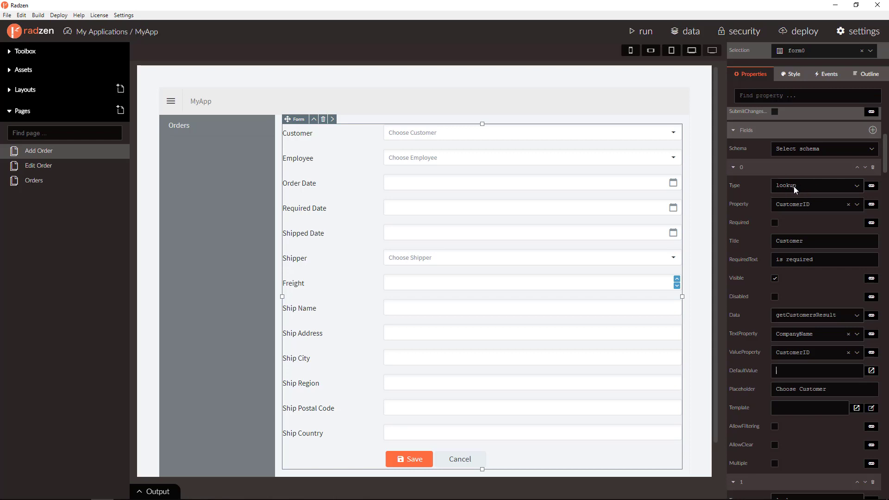
scroll(847, 306, down, 5)
scroll(847, 306, down, 5)
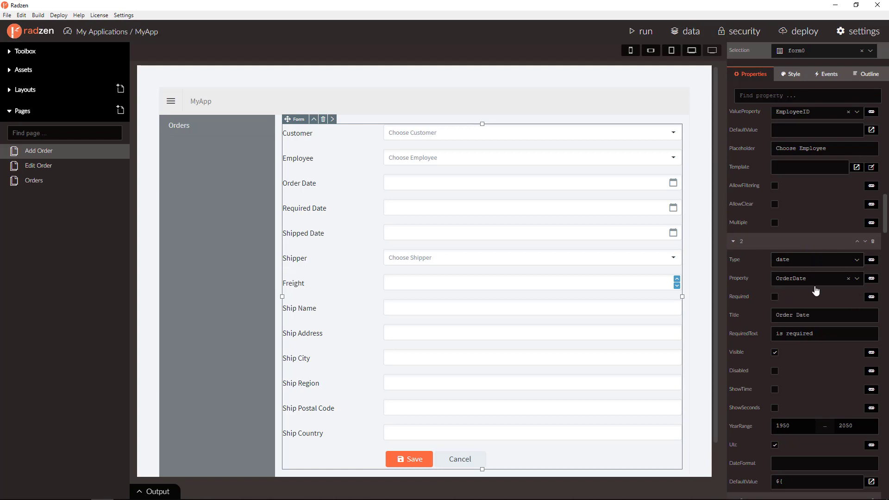
scroll(813, 267, down, 4)
scroll(813, 267, down, 4)
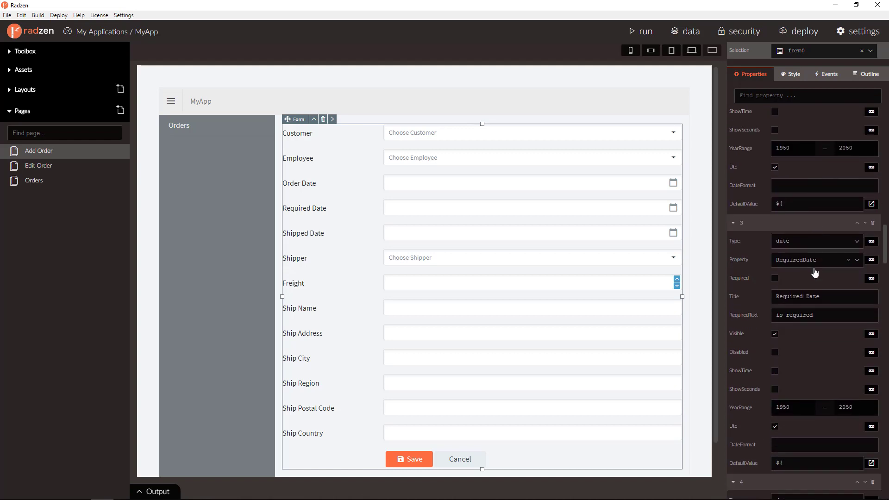
scroll(813, 267, down, 4)
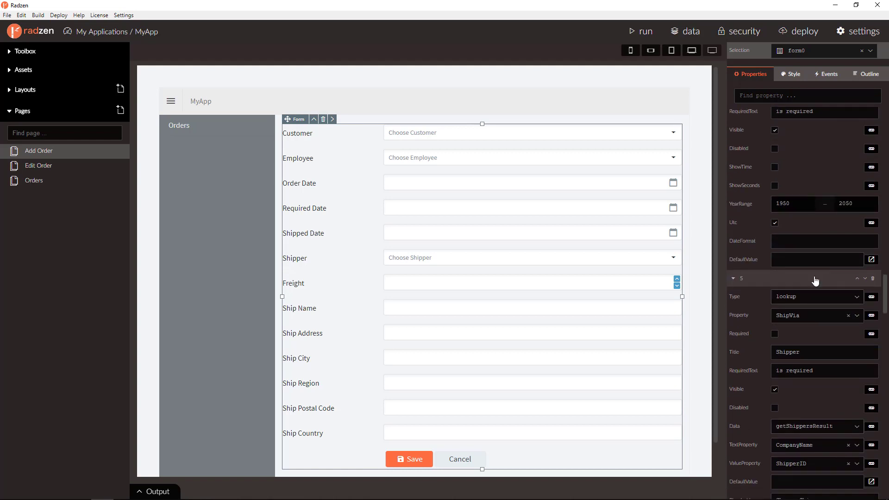
scroll(816, 323, down, 3)
scroll(816, 324, down, 4)
scroll(817, 323, down, 3)
scroll(816, 327, down, 1)
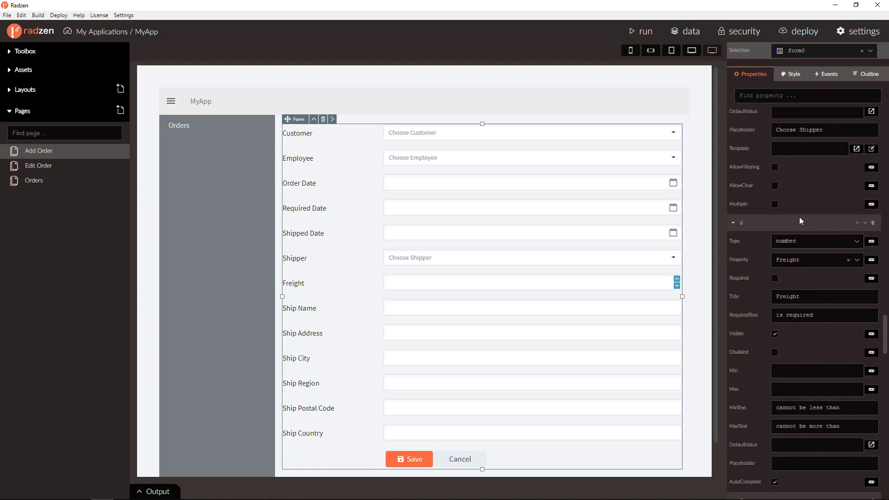
scroll(816, 327, down, 4)
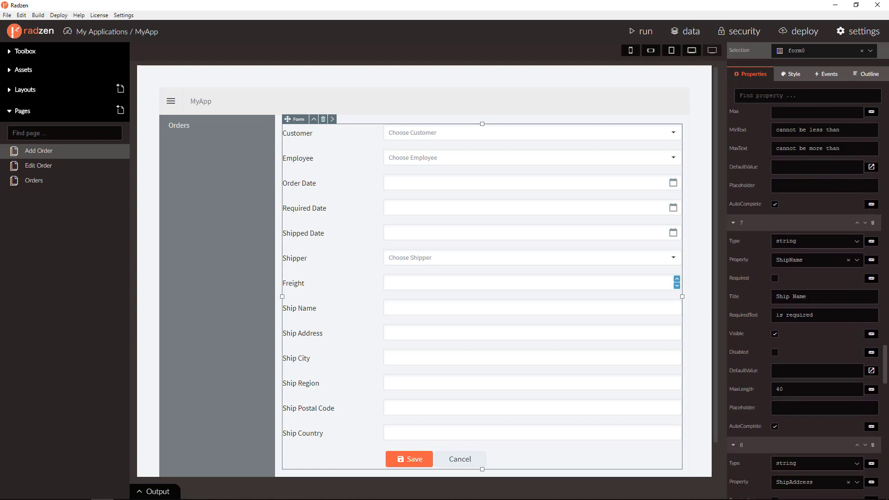
scroll(817, 209, down, 3)
scroll(839, 348, down, 5)
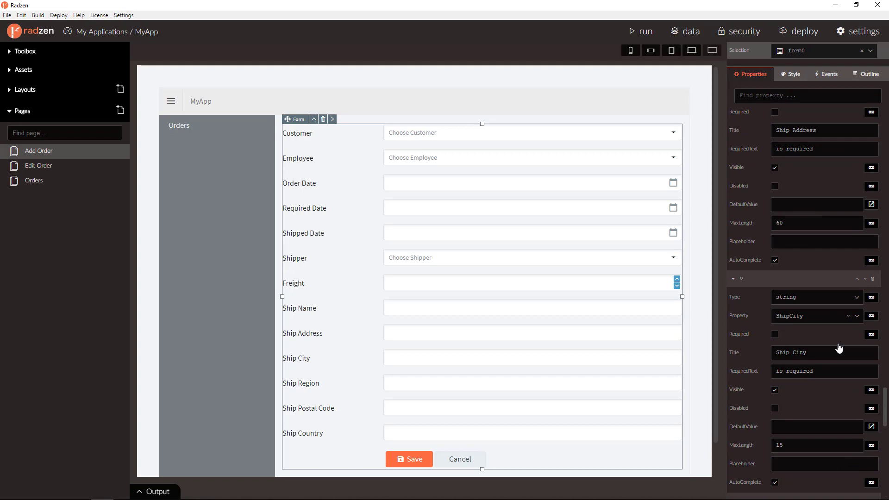
scroll(839, 350, down, 5)
scroll(839, 348, down, 3)
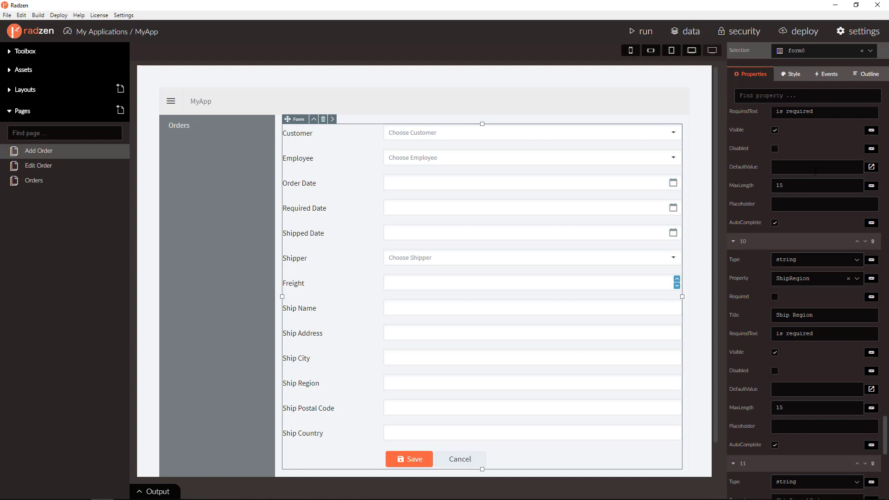
scroll(841, 368, down, 2)
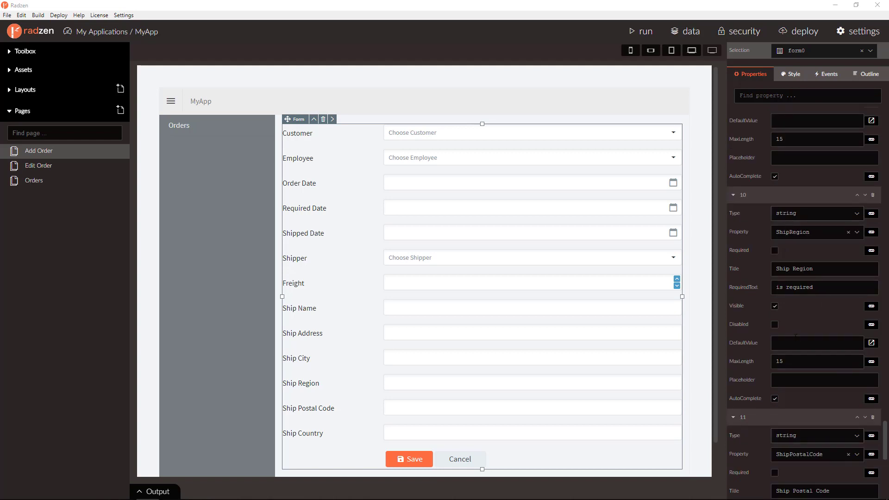
scroll(798, 343, up, 3)
scroll(799, 343, up, 3)
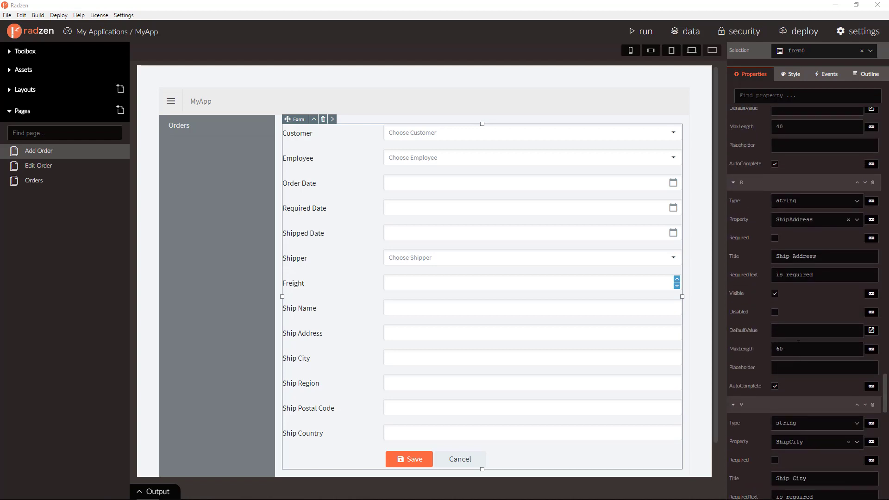
scroll(798, 342, up, 3)
scroll(799, 342, up, 3)
scroll(799, 343, up, 3)
scroll(800, 342, up, 2)
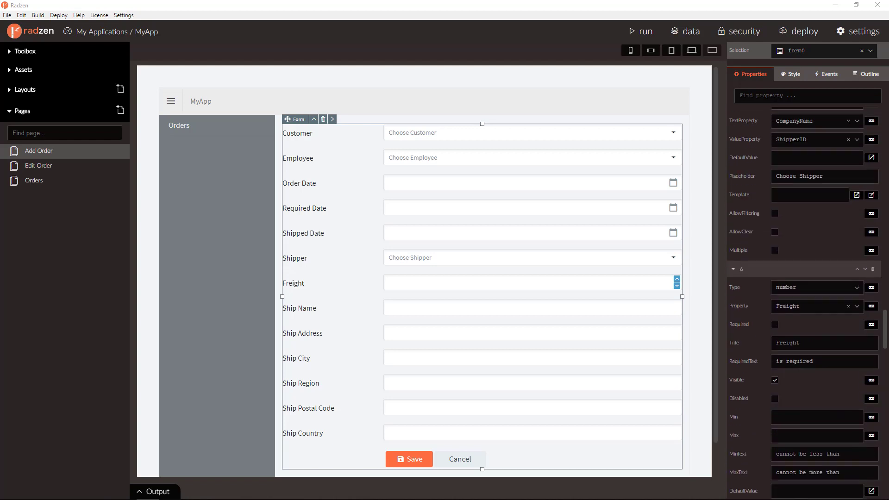
scroll(798, 342, up, 2)
scroll(798, 343, up, 2)
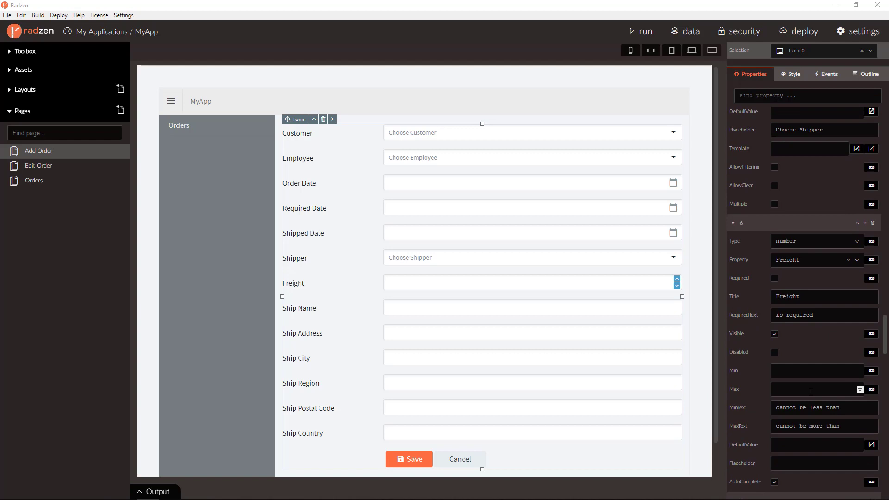
scroll(799, 343, up, 3)
scroll(799, 343, up, 2)
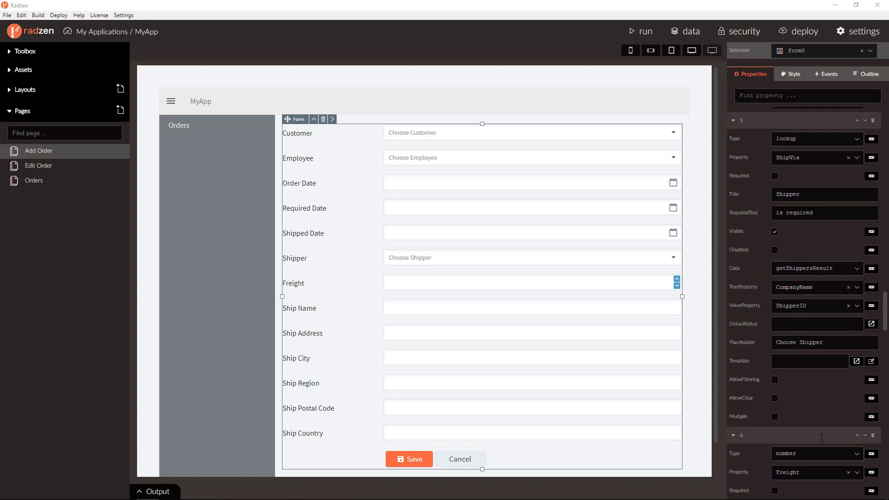
scroll(798, 343, up, 3)
scroll(798, 342, up, 2)
scroll(826, 408, up, 3)
scroll(826, 408, up, 2)
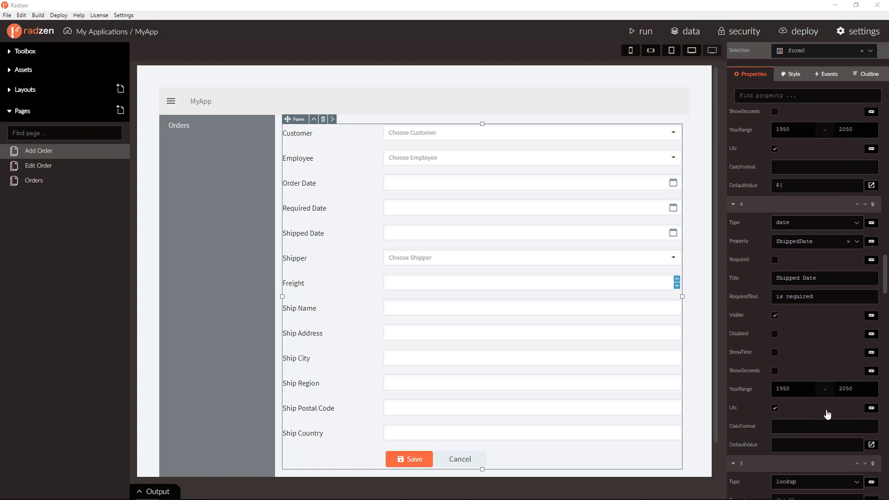
scroll(846, 384, up, 3)
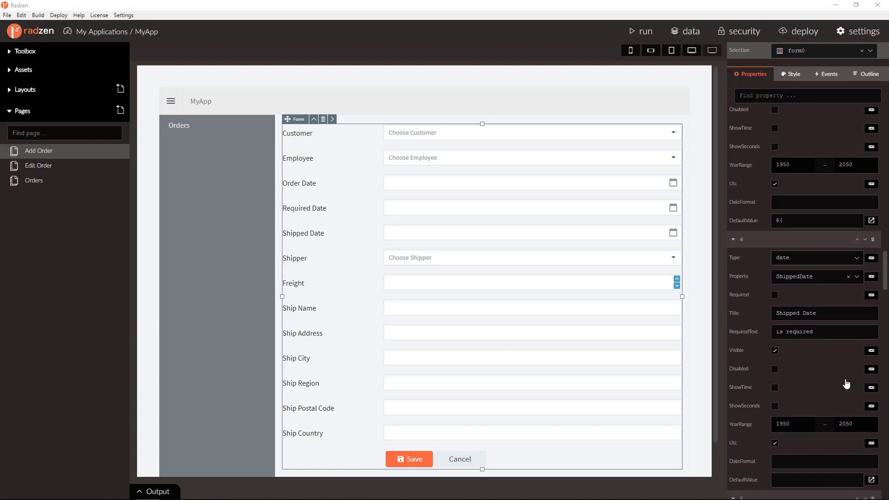
scroll(846, 383, up, 3)
scroll(846, 384, up, 3)
scroll(846, 383, up, 3)
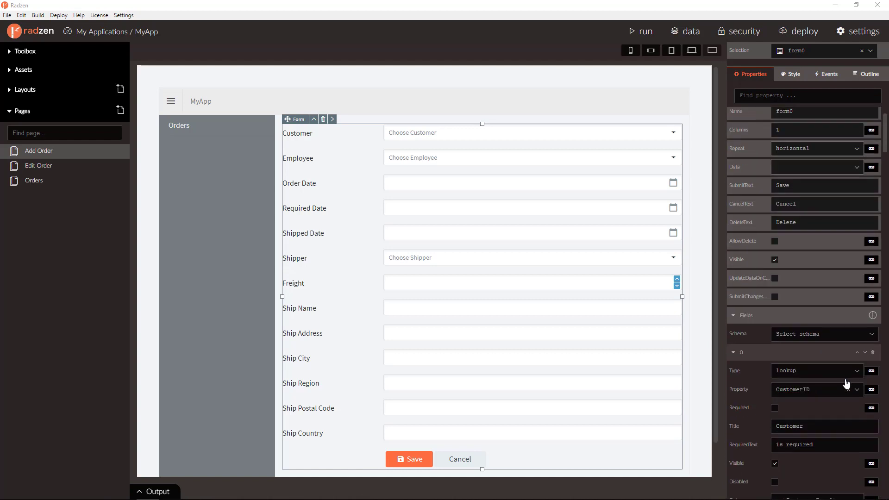
scroll(846, 384, down, 3)
scroll(846, 384, down, 2)
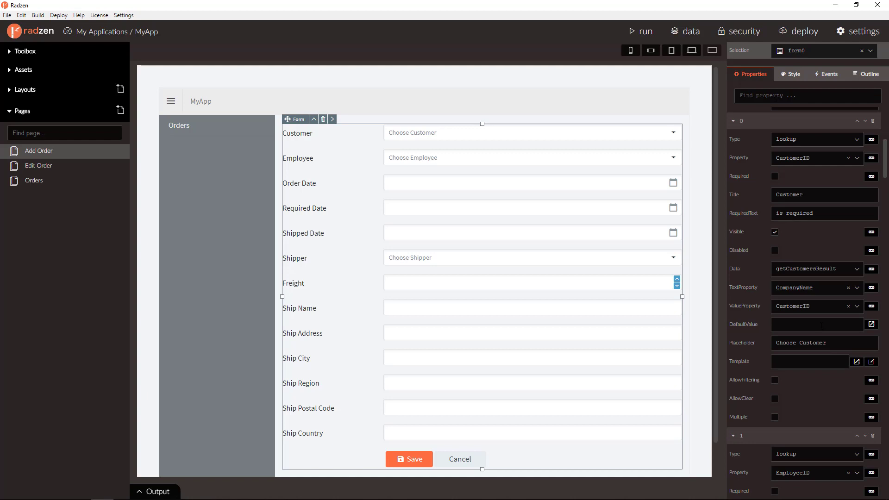
text("")
text(BLAUS)
key(shift+Home)
key(BackSpace)
Add a Set property handler to the page Load event setting customerId to "BLAUS"
click(693, 264)
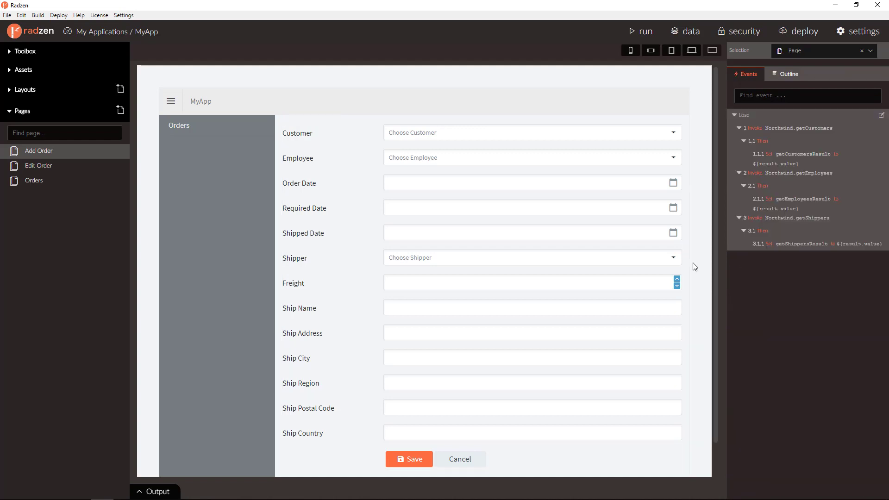
click(881, 116)
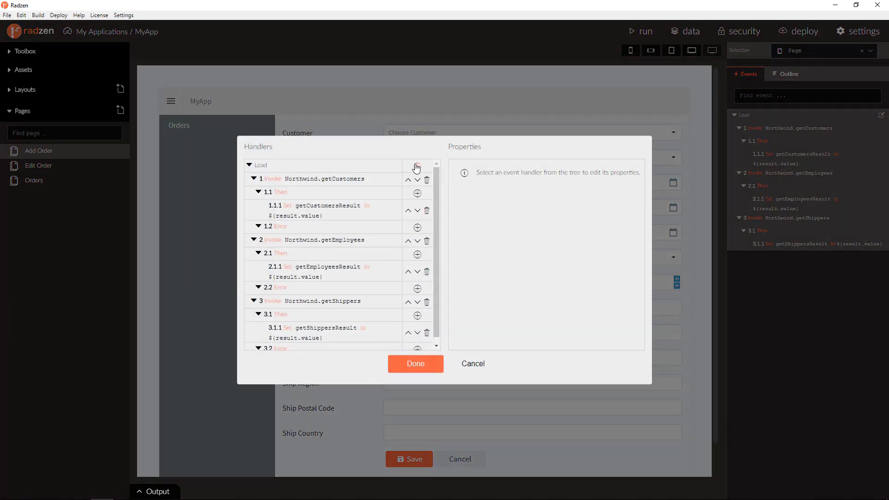
click(417, 167)
click(525, 179)
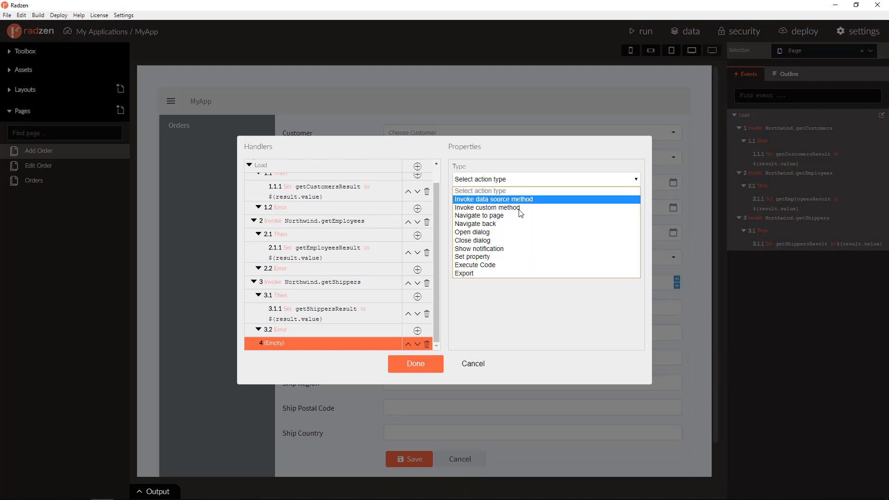
click(517, 257)
click(517, 234)
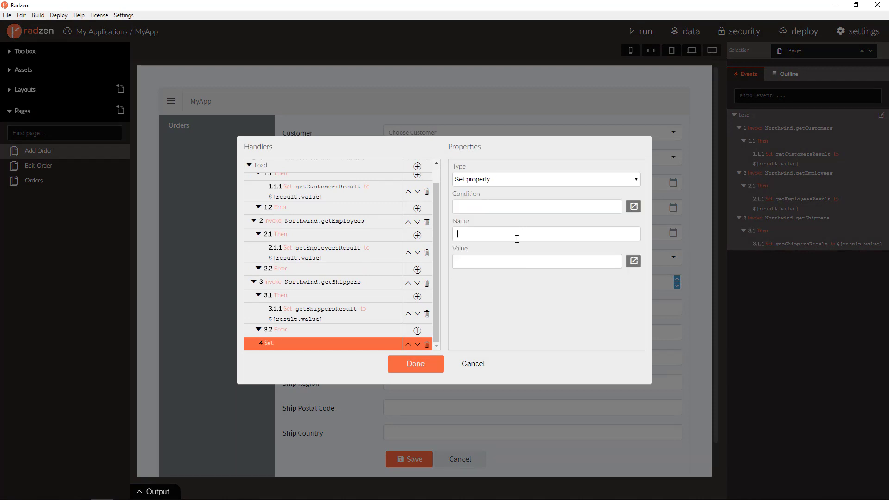
text(customer)
text(Id)
key(Tab)
text("")
text(BLAUS)
click(416, 363)
Set the order form's Customer field default value to ${customerId}
click(422, 368)
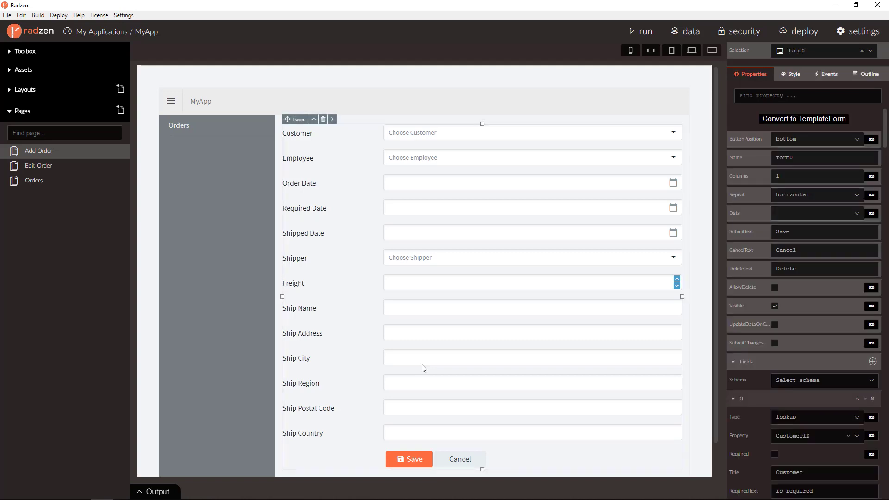
scroll(820, 335, down, 5)
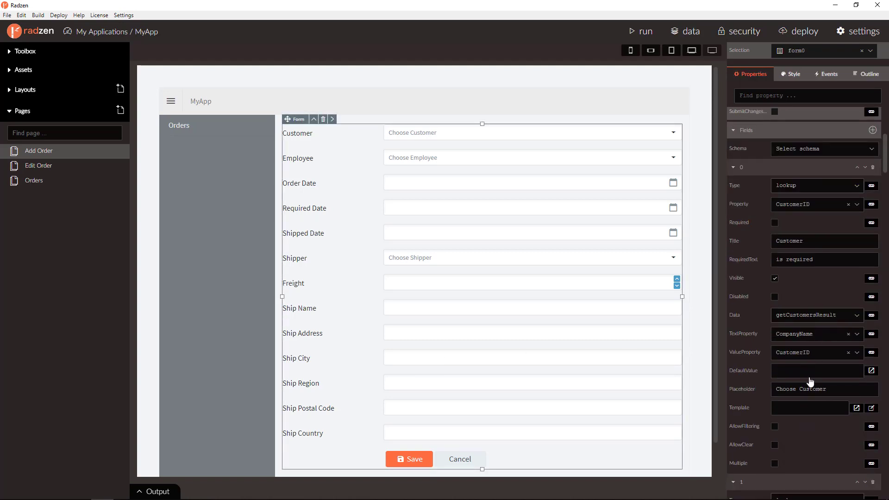
click(810, 382)
text({customerId)
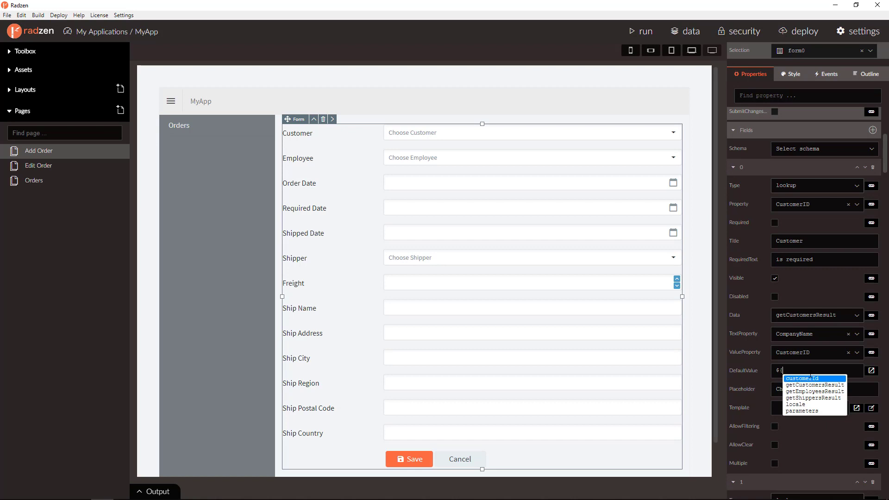
key(Tab)
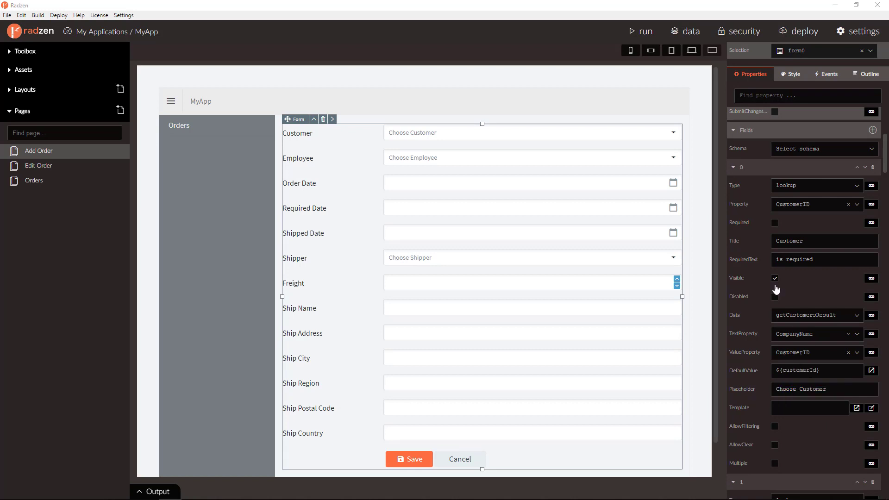
Run MyApp in Chrome and open Add Order from the Orders grid
click(644, 33)
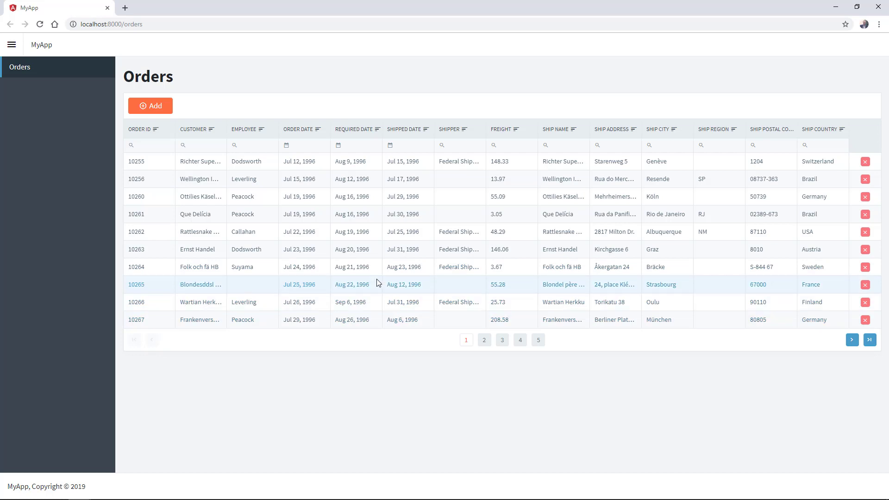
click(151, 105)
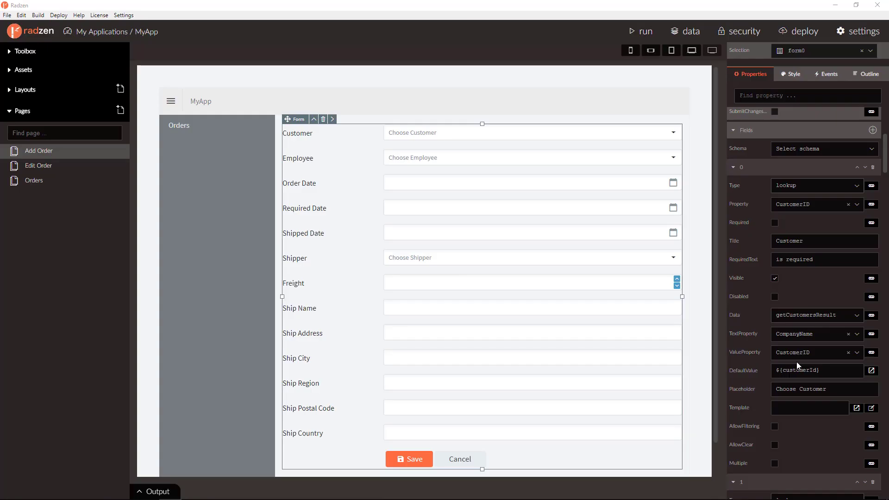
scroll(797, 362, down, 5)
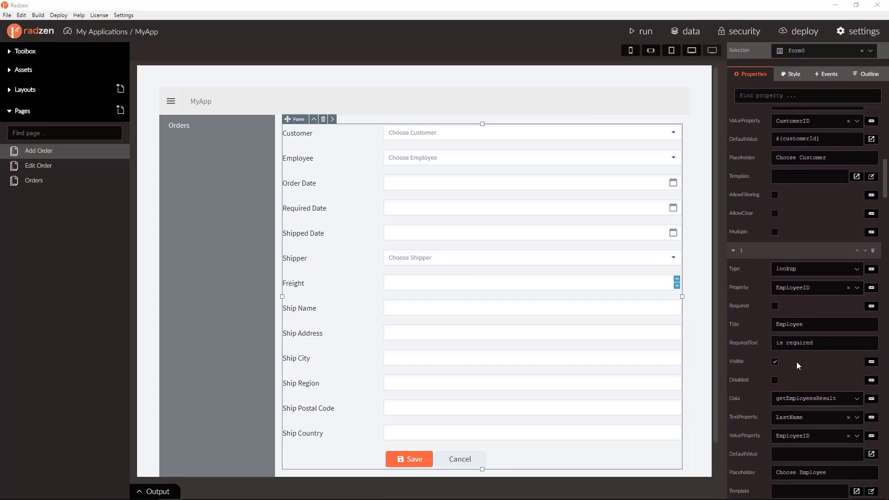
scroll(797, 362, down, 5)
text(3)
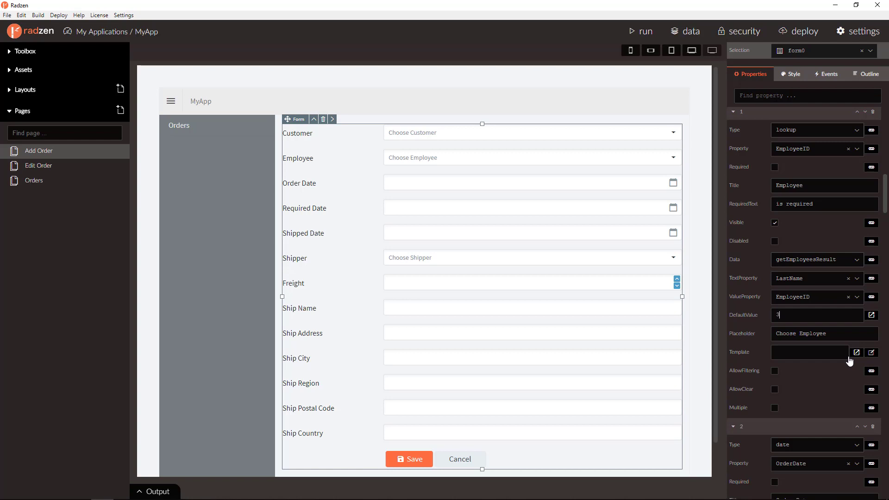
Enter 3 as the Employee field's DefaultValue in the Add Order form properties
key(shift+Tab)
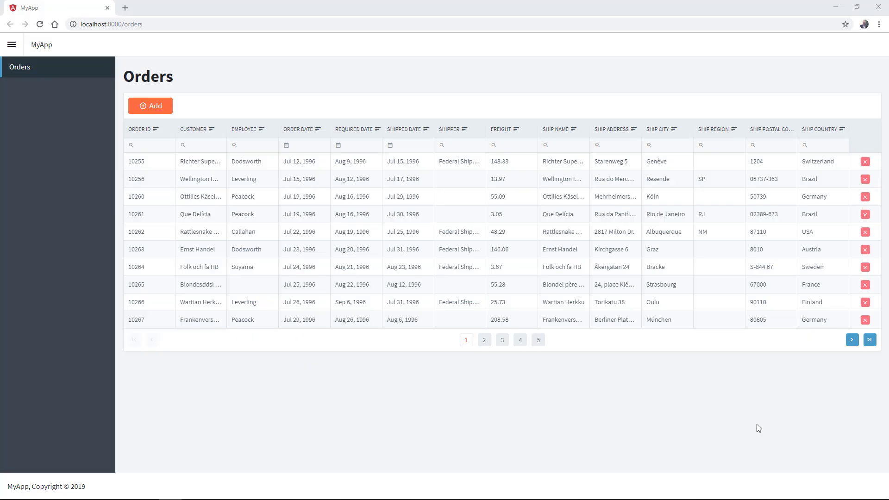
Open Add Order in the running app to check the Blauer See Delikatessen and Leverling defaults
click(151, 111)
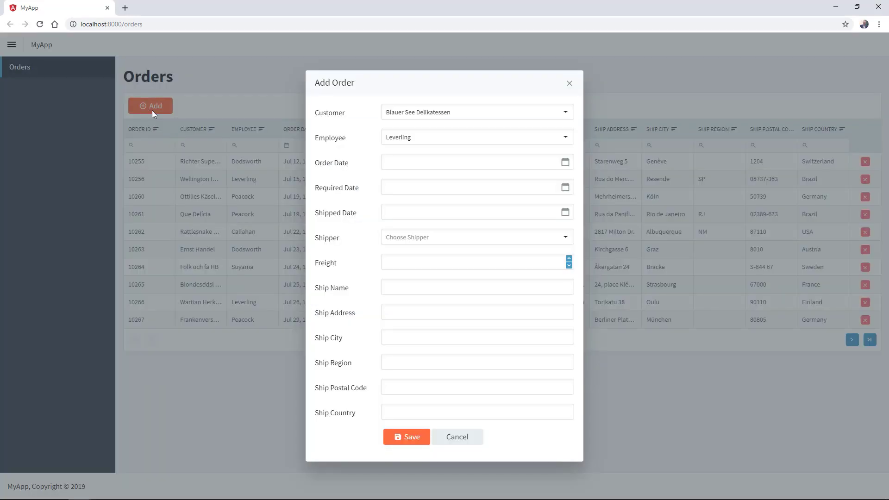